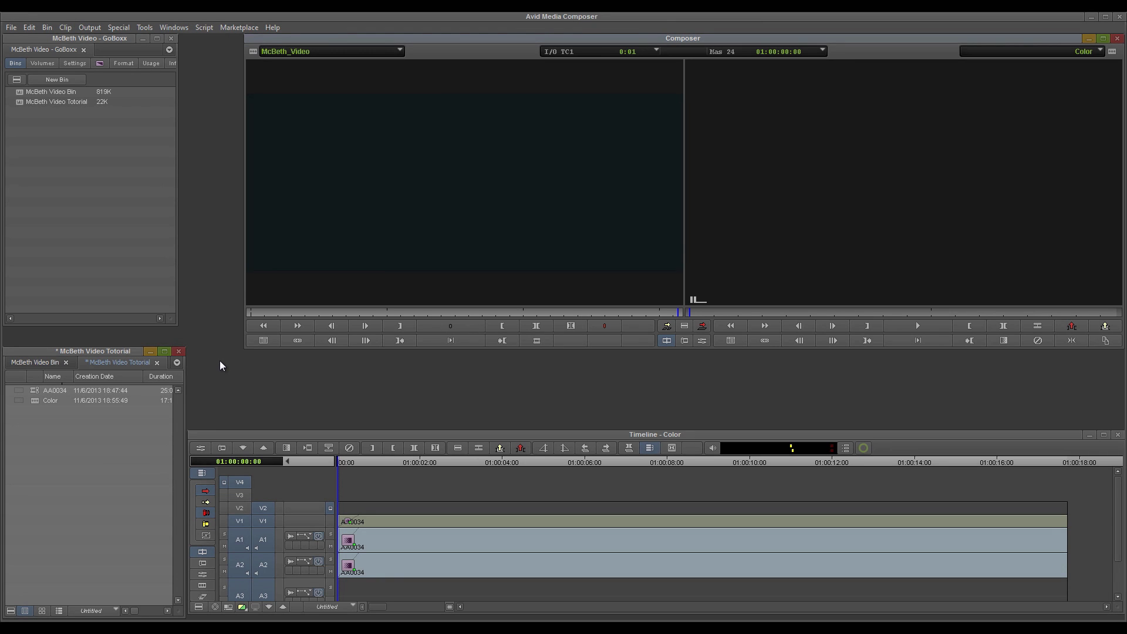
# Park the playhead at 01:00:04:23 on the frame showing the color chart and switch to the Color Correction workspace.
pyautogui.moveTo(453, 461); pyautogui.dragTo(543, 448)
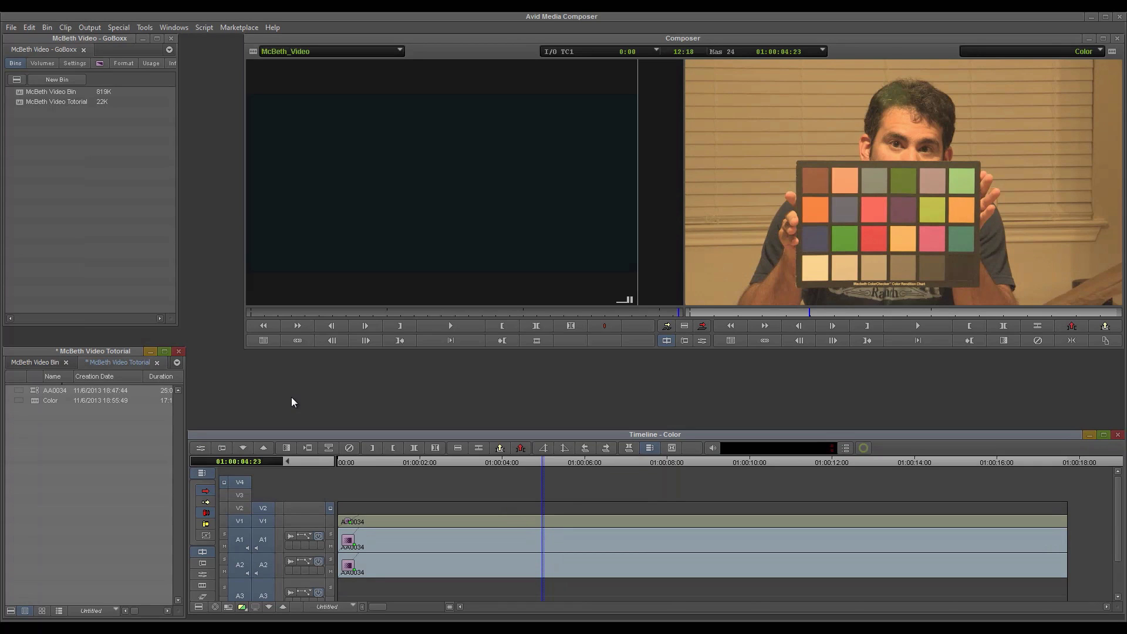
pyautogui.click(173, 27)
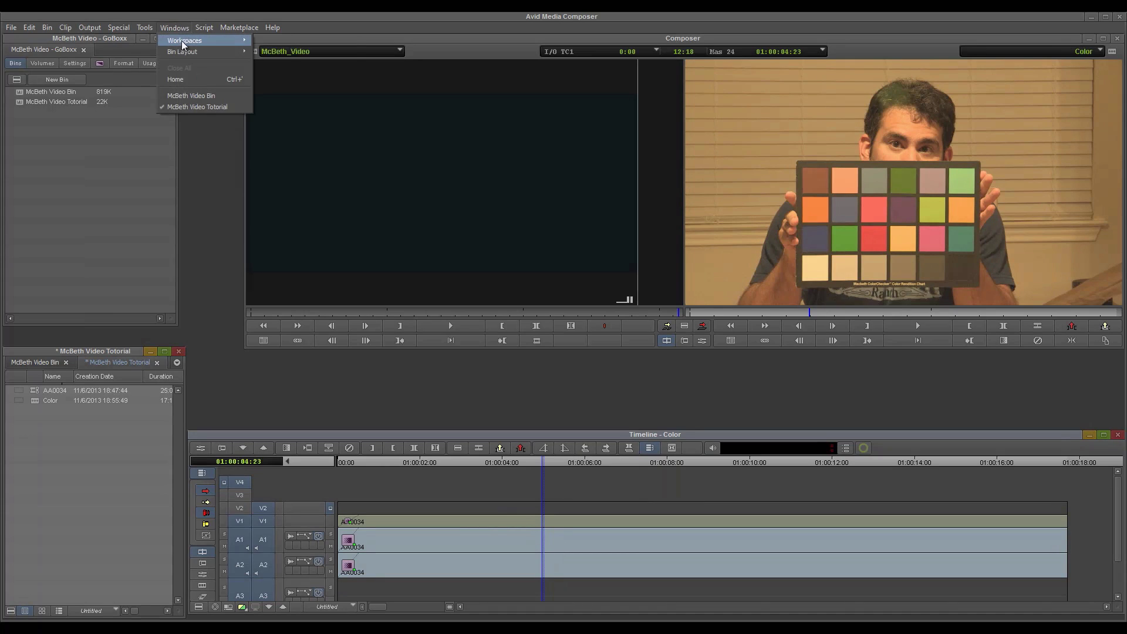
pyautogui.moveTo(185, 41)
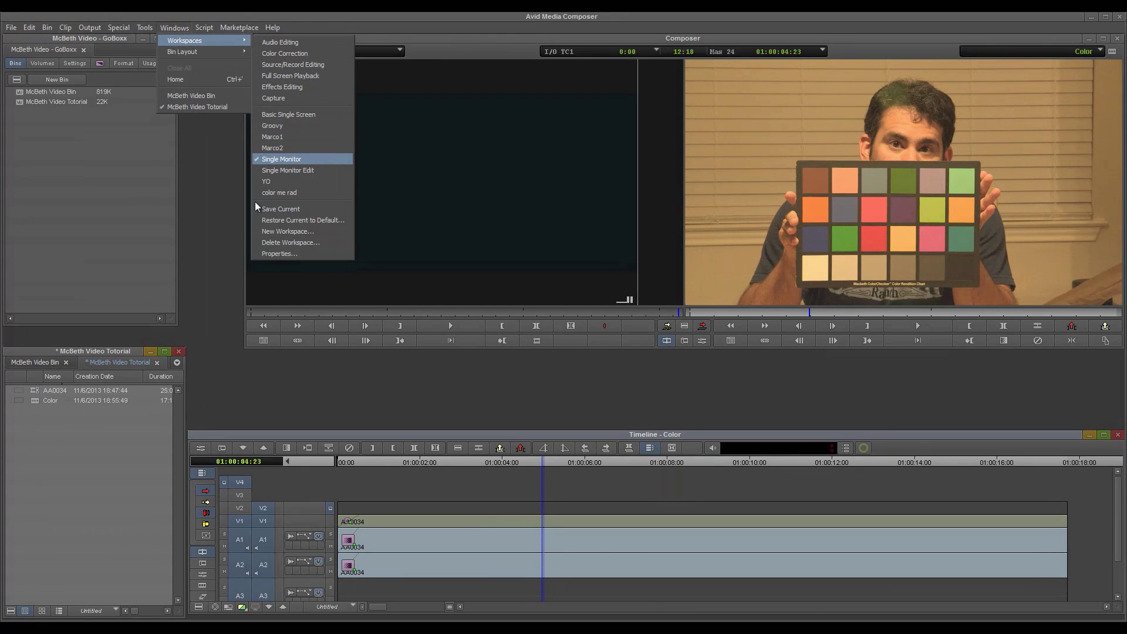
pyautogui.click(284, 53)
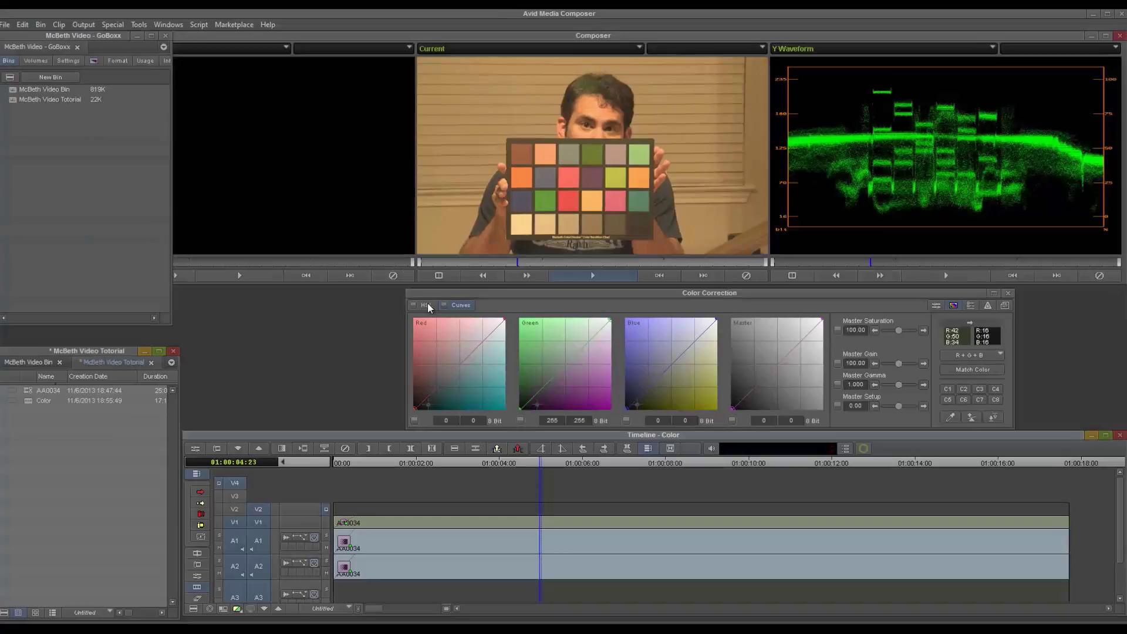
# Try to neutralize the color cast with the HSL midtone hue offset by sampling a gray chart patch, and undo it.
pyautogui.click(429, 305)
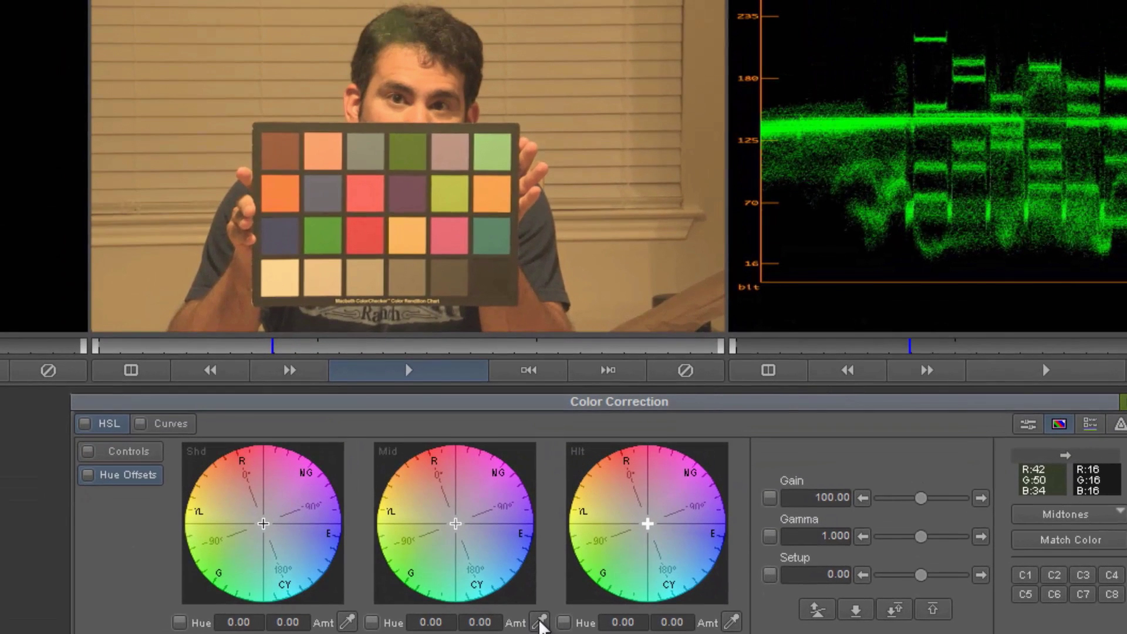
pyautogui.click(539, 621)
pyautogui.click(369, 283)
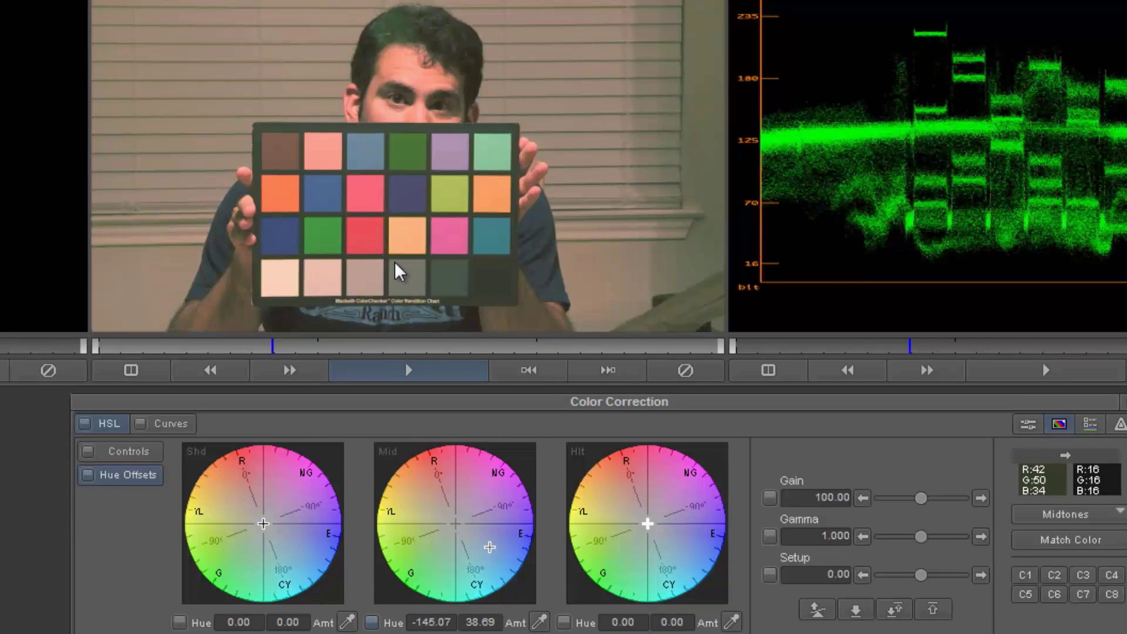
pyautogui.hotkey('ctrl', 'z')
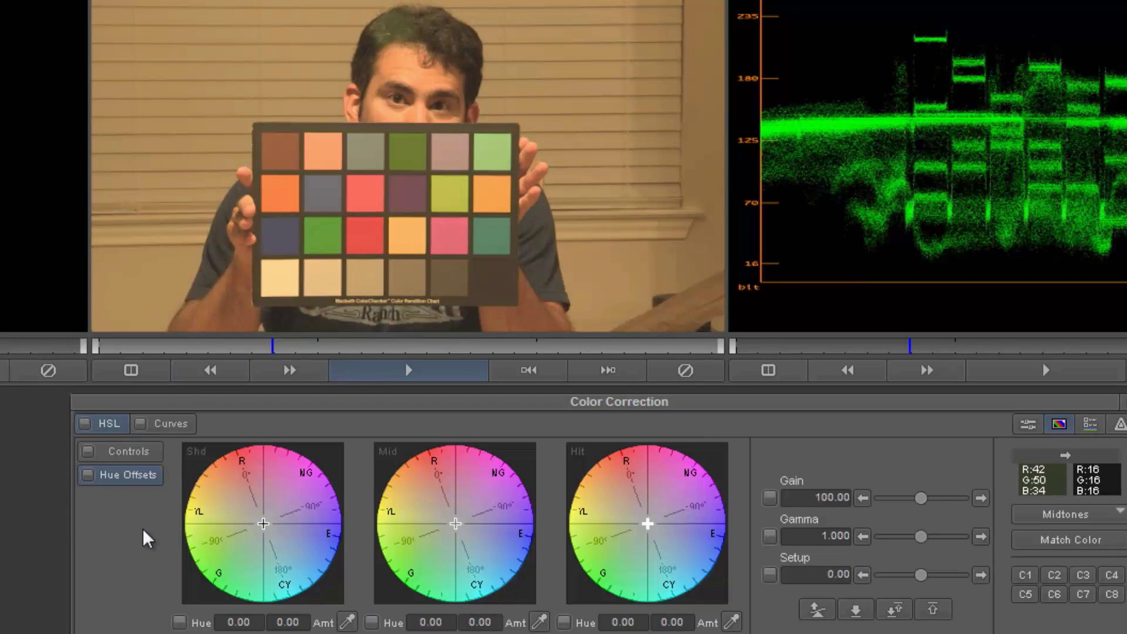
# Switch to the Curves correction and sample the chart's black patch as the color to change.
pyautogui.click(171, 424)
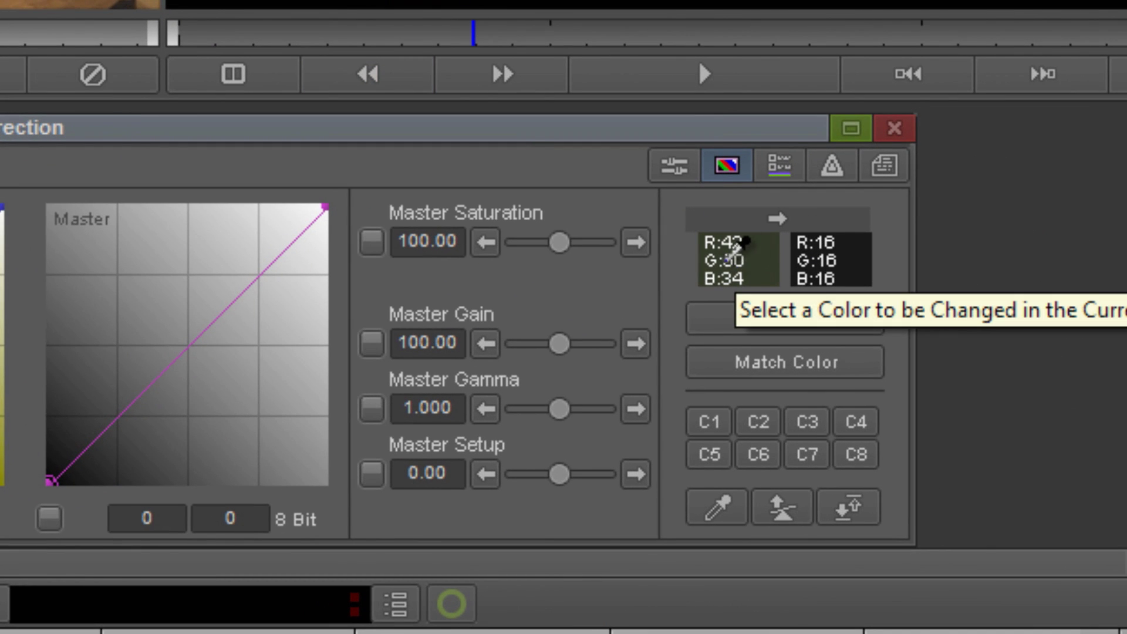
pyautogui.moveTo(733, 264)
pyautogui.mouseDown()
pyautogui.moveTo(982, 311)
pyautogui.moveTo(574, 226)
pyautogui.moveTo(557, 205)
pyautogui.moveTo(560, 227)
pyautogui.moveTo(564, 216)
pyautogui.mouseUp()
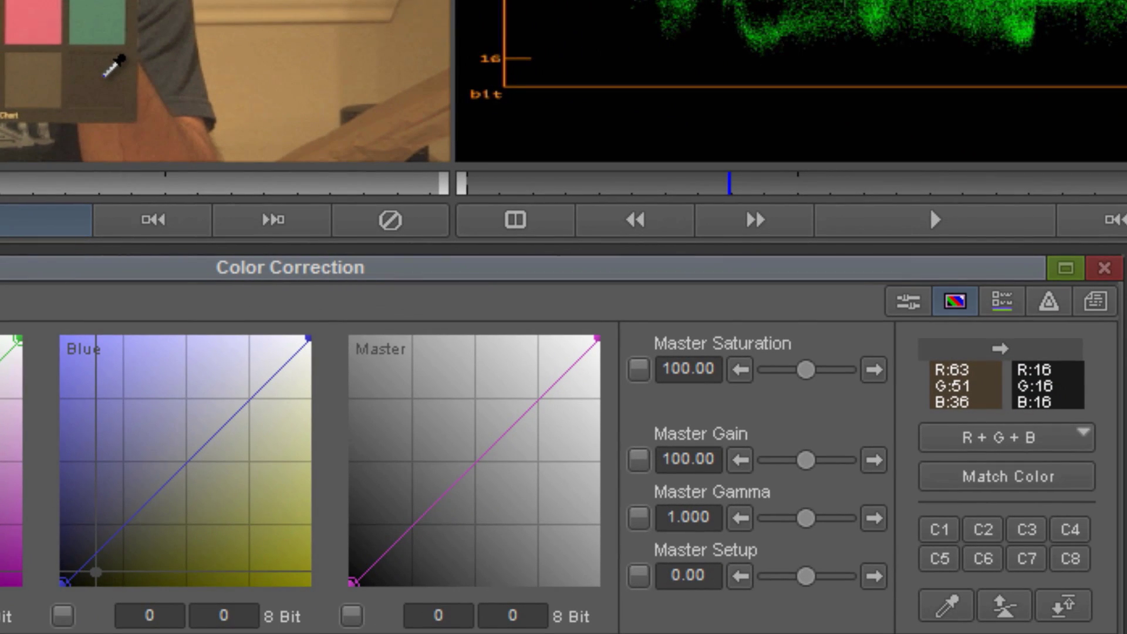
pyautogui.moveTo(104, 75); pyautogui.dragTo(126, 82)
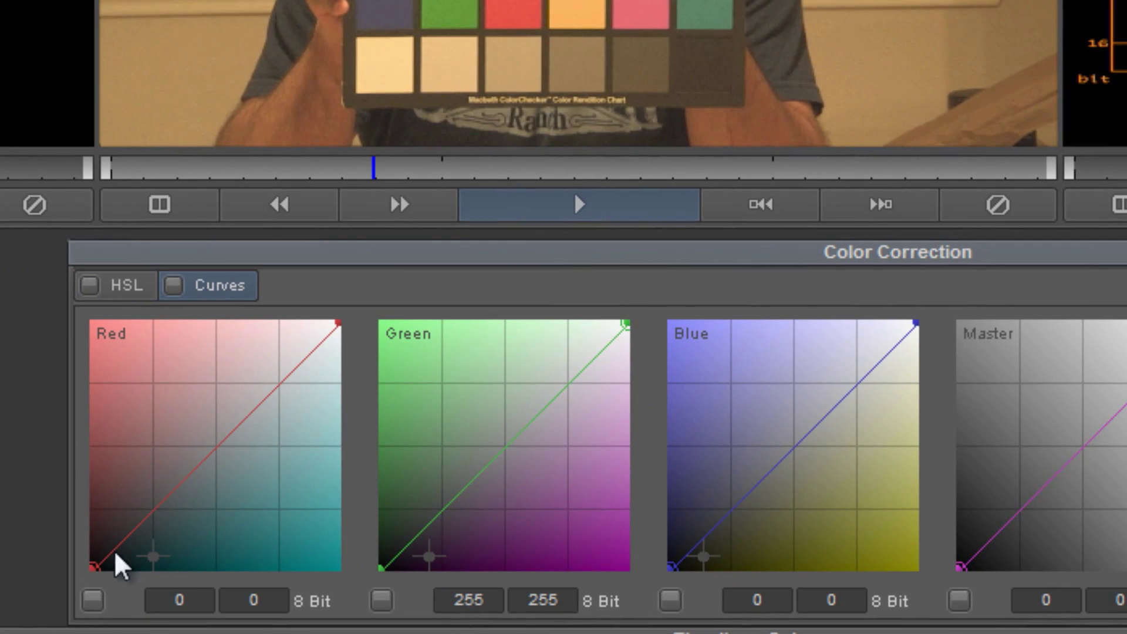
# Set the input value of the Red curve's black point to 30, leaving its output at 0.
pyautogui.moveTo(93, 568); pyautogui.dragTo(104, 568)
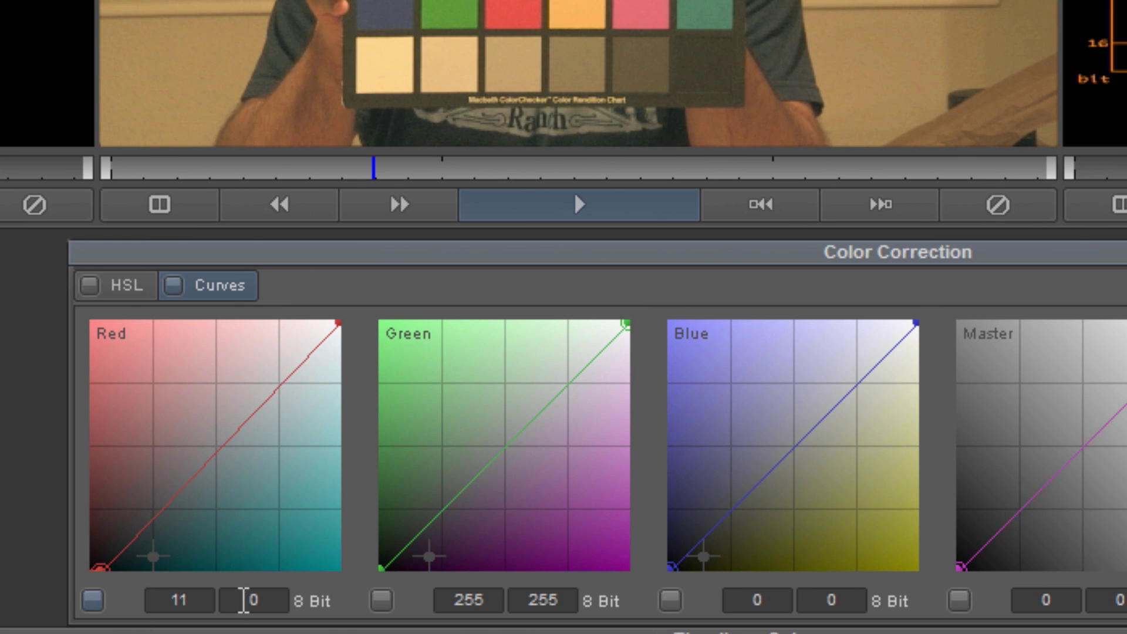
pyautogui.click(210, 599)
pyautogui.press('Up')
pyautogui.press('Up')
pyautogui.press('Up')
pyautogui.press('Up')
pyautogui.press('Up')
pyautogui.press('Up')
pyautogui.press('Up')
pyautogui.press('Up')
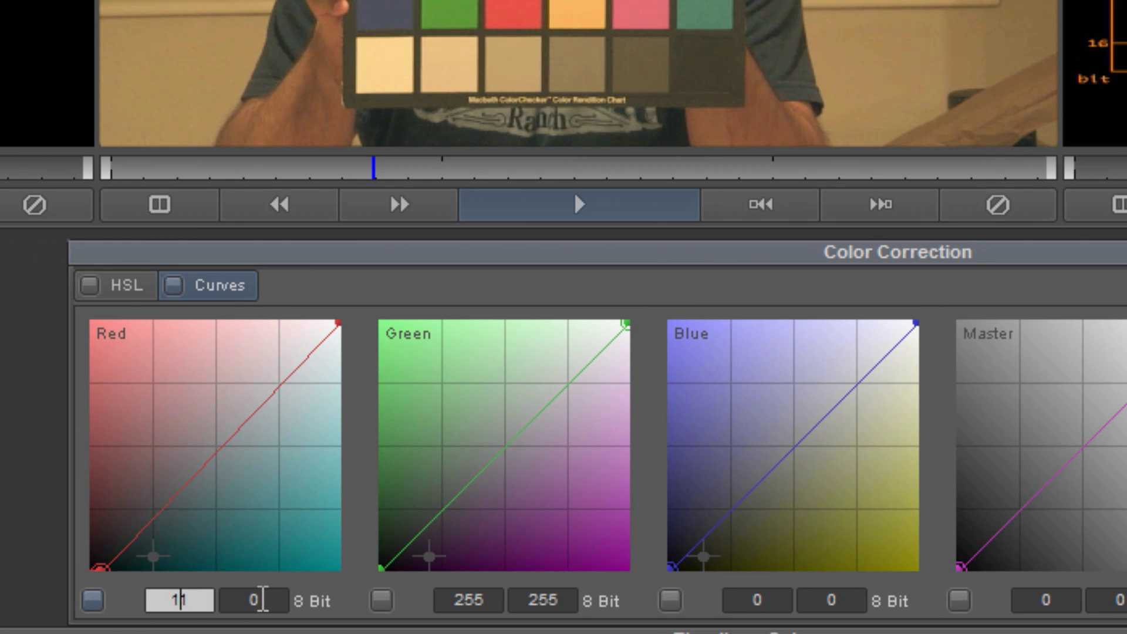
pyautogui.press('Up')
pyautogui.press('Up')
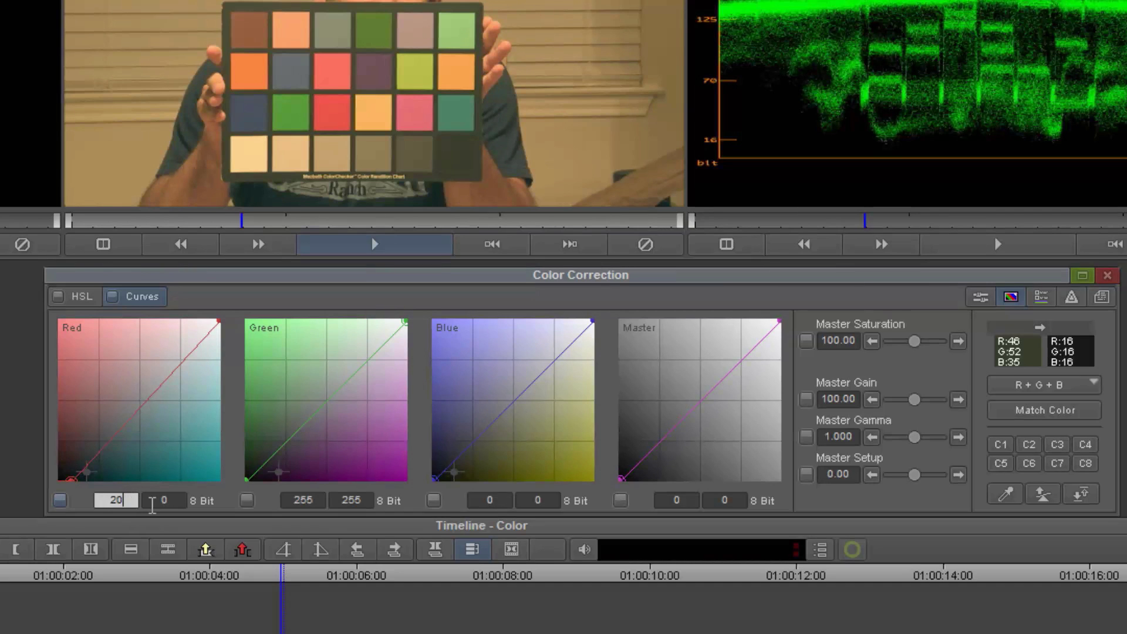
pyautogui.press('BackSpace')
pyautogui.write('8')
pyautogui.press('Return')
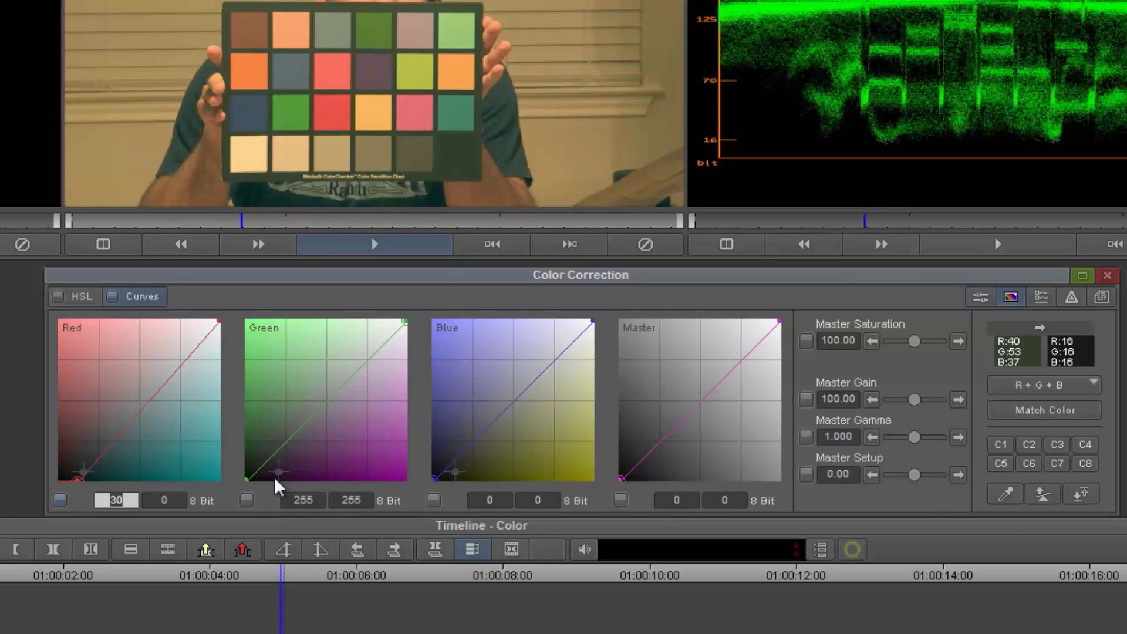
# Set the input value of the Green curve's black point to 14, resampling the chart's black patch to check the balance.
pyautogui.moveTo(246, 477); pyautogui.dragTo(260, 481)
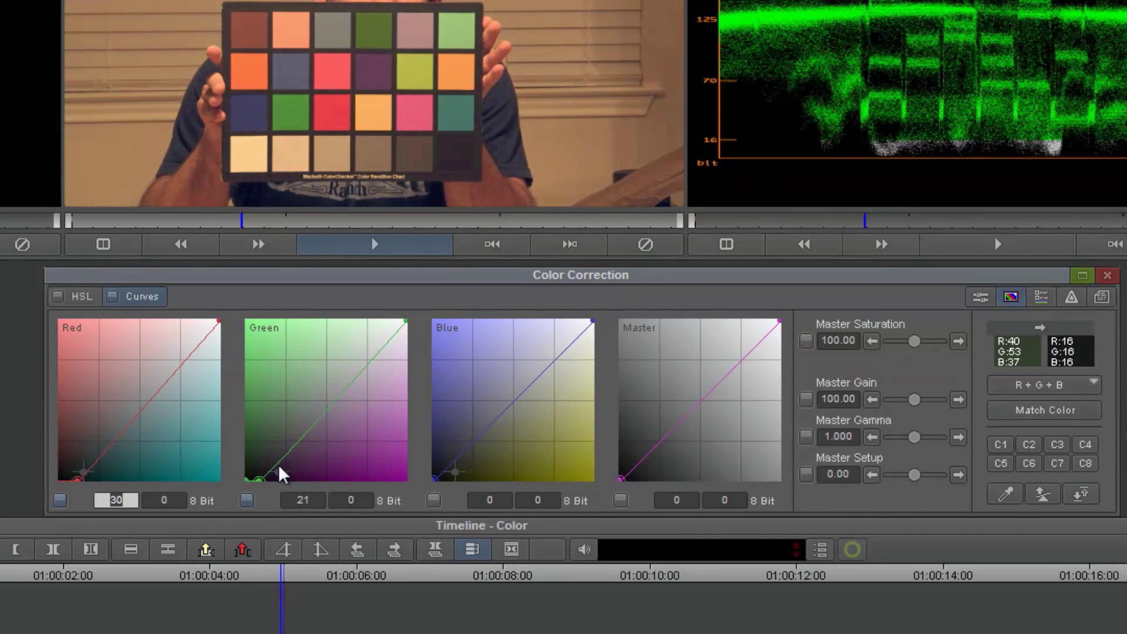
pyautogui.moveTo(260, 480); pyautogui.dragTo(260, 482)
pyautogui.moveTo(1018, 353); pyautogui.dragTo(464, 152)
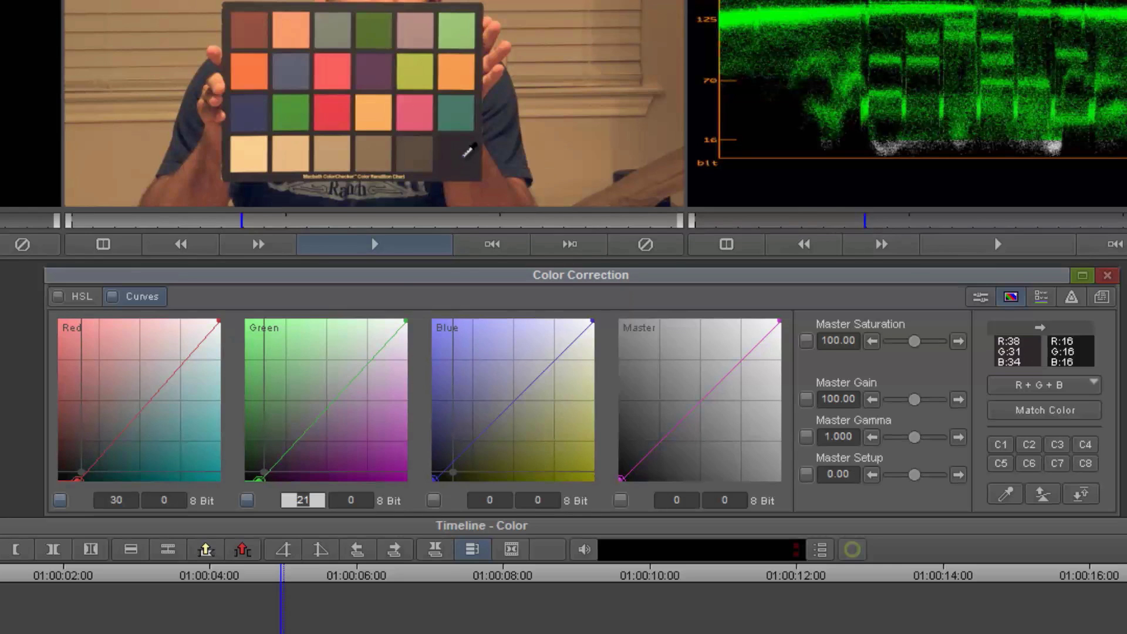
pyautogui.press('BackSpace')
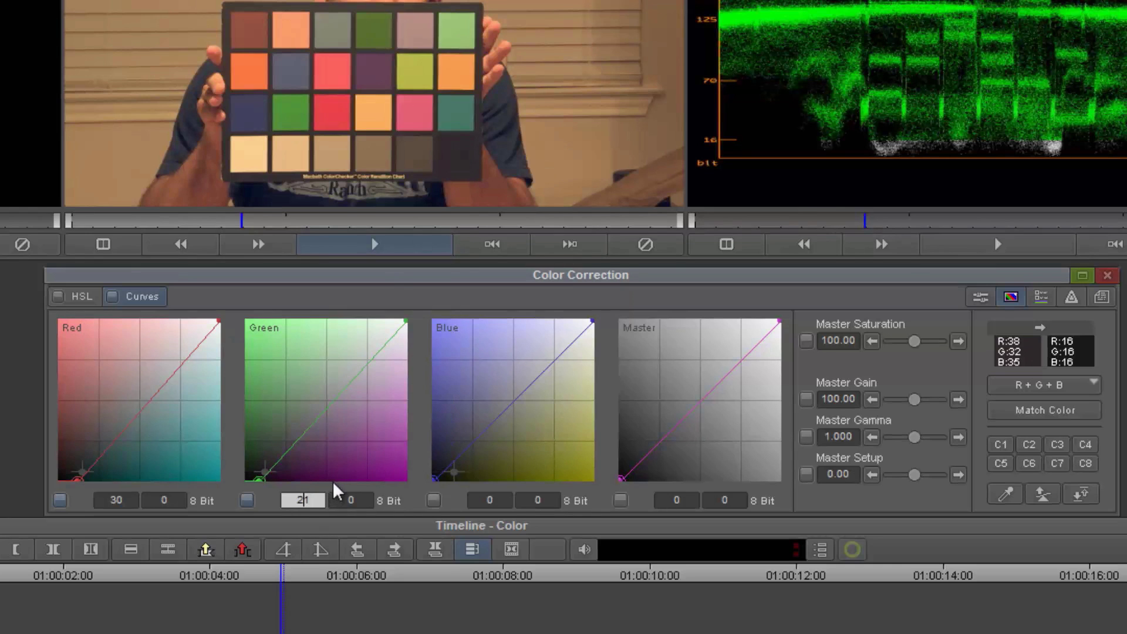
pyautogui.write('17')
pyautogui.moveTo(697, 447); pyautogui.dragTo(465, 147)
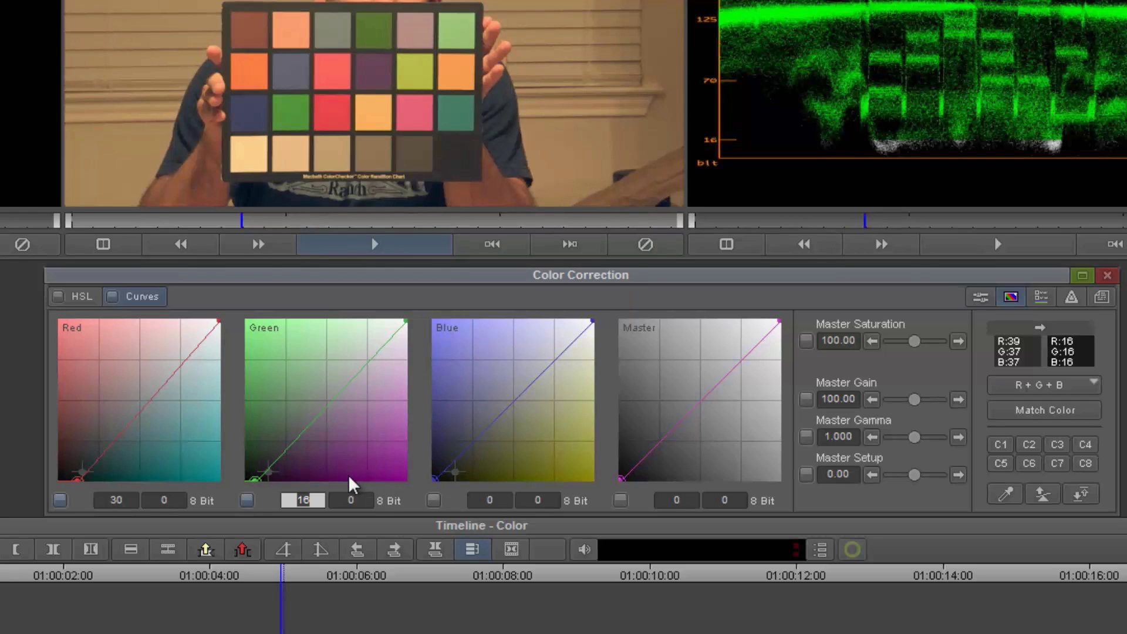
pyautogui.moveTo(369, 463)
pyautogui.mouseDown()
pyautogui.moveTo(991, 384)
pyautogui.moveTo(981, 317)
pyautogui.moveTo(468, 147)
pyautogui.moveTo(466, 169)
pyautogui.mouseUp()
pyautogui.moveTo(1028, 344); pyautogui.dragTo(466, 153)
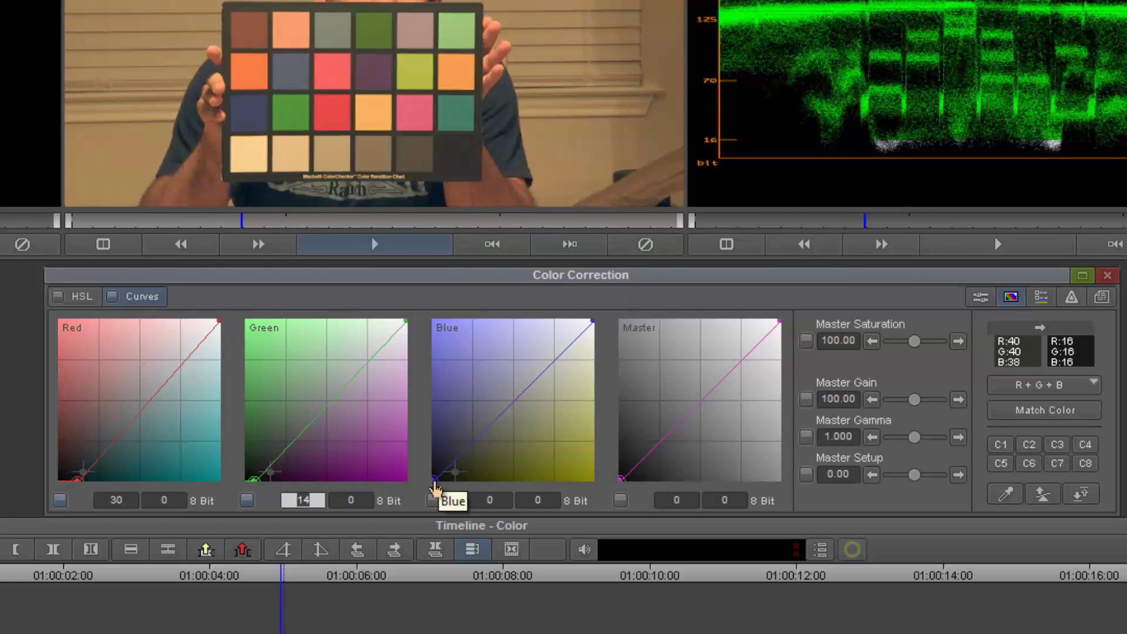
# Set the output value of the Blue curve's black point to 3, resampling the chart's black patch to check the balance.
pyautogui.moveTo(435, 474)
pyautogui.mouseDown()
pyautogui.moveTo(430, 483)
pyautogui.moveTo(447, 480)
pyautogui.moveTo(424, 471)
pyautogui.mouseUp()
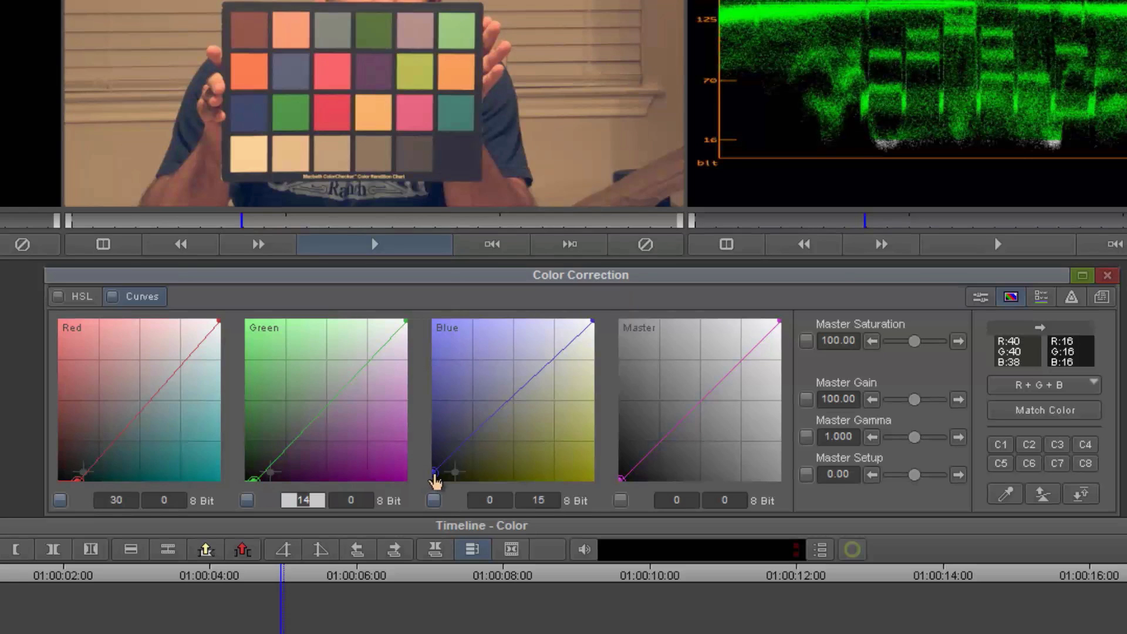
pyautogui.click(551, 500)
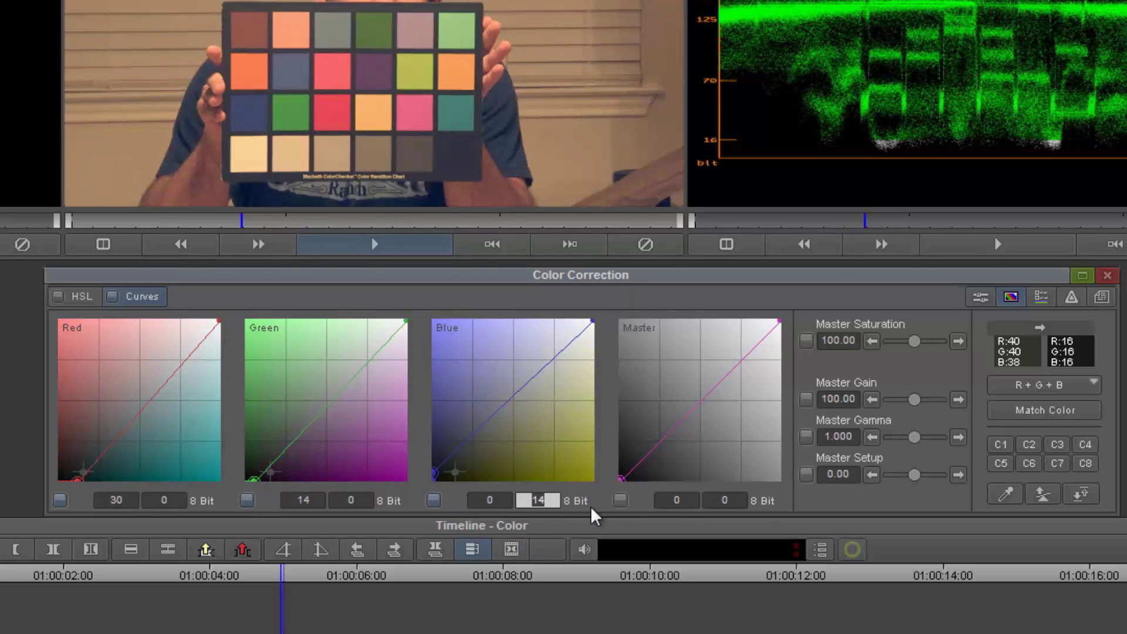
pyautogui.write('9')
pyautogui.moveTo(1019, 351); pyautogui.dragTo(468, 151)
pyautogui.write('4')
pyautogui.write('3')
pyautogui.moveTo(1019, 351); pyautogui.dragTo(467, 149)
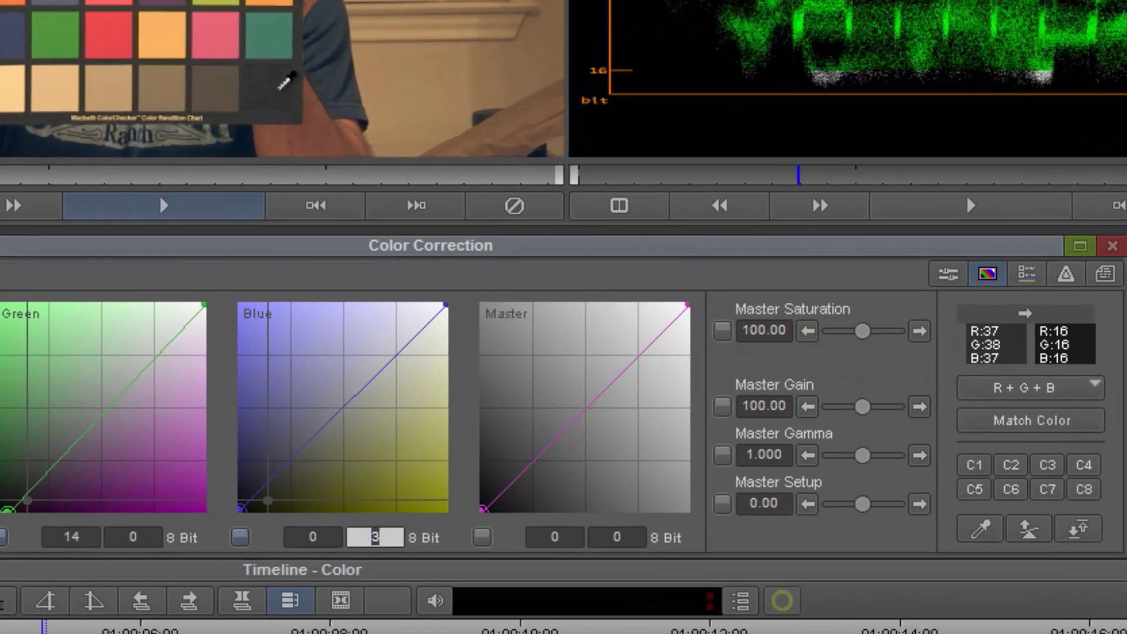
pyautogui.moveTo(278, 90); pyautogui.dragTo(251, 71)
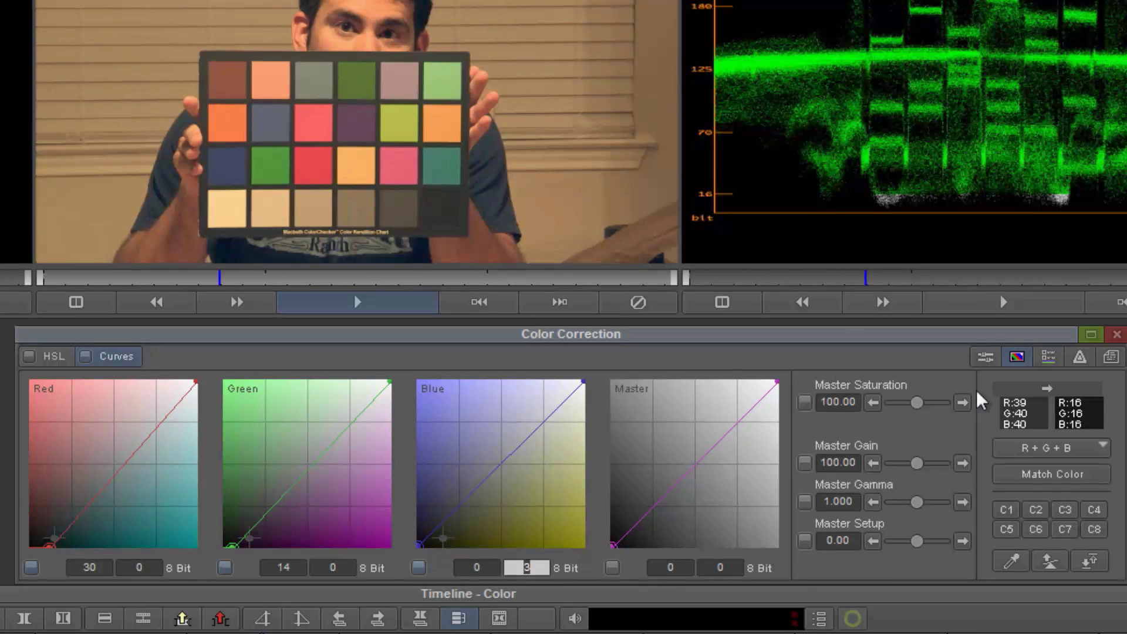
# Sample the chart's white patch, lower the Red curve's white point to an output of 200, and resample the patch.
pyautogui.moveTo(1034, 406); pyautogui.dragTo(233, 201)
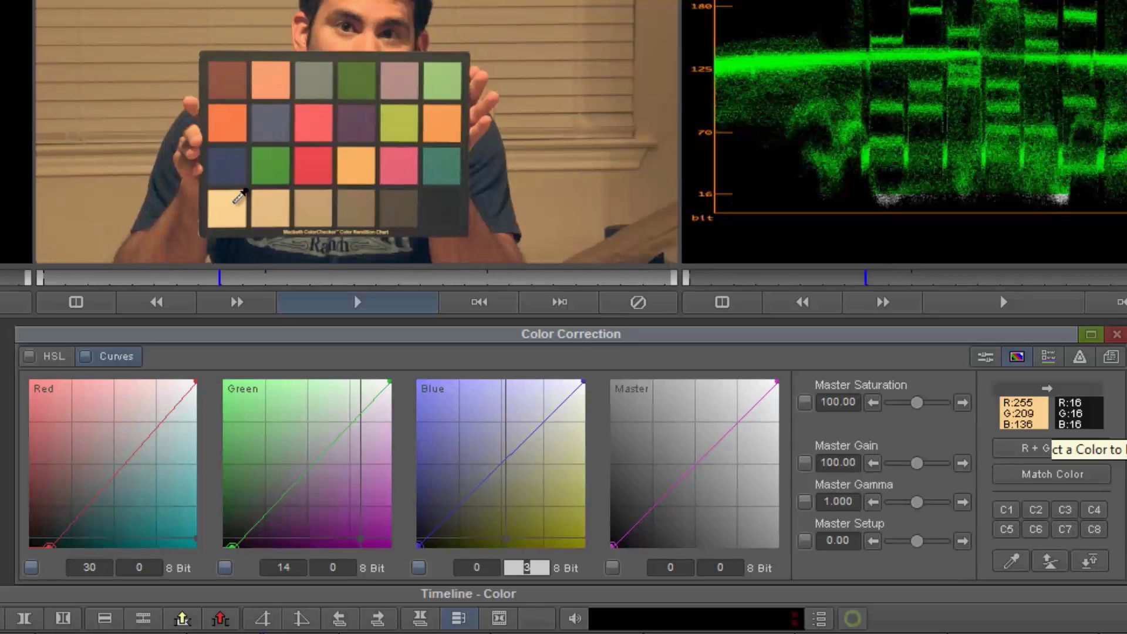
pyautogui.click(230, 213)
pyautogui.moveTo(196, 382); pyautogui.dragTo(209, 423)
pyautogui.moveTo(1024, 411); pyautogui.dragTo(241, 206)
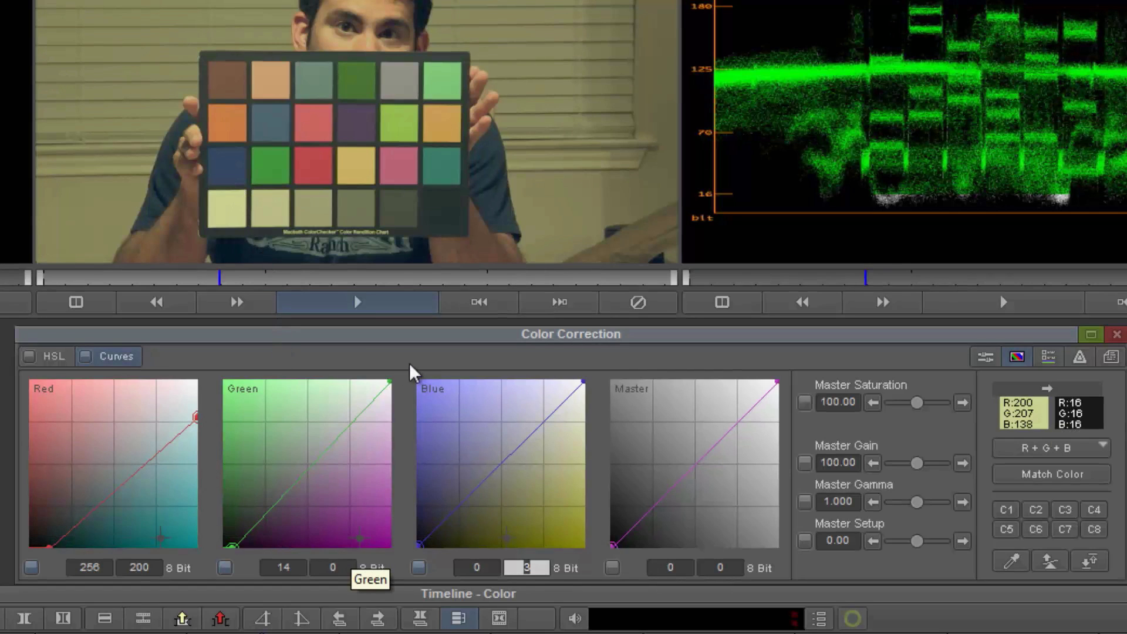
# Lower the Green curve's white point to an output of 245, resampling the chart's white patch to compare the channels.
pyautogui.moveTo(390, 382); pyautogui.dragTo(395, 390)
pyautogui.click(349, 567)
pyautogui.moveTo(1008, 405); pyautogui.dragTo(228, 205)
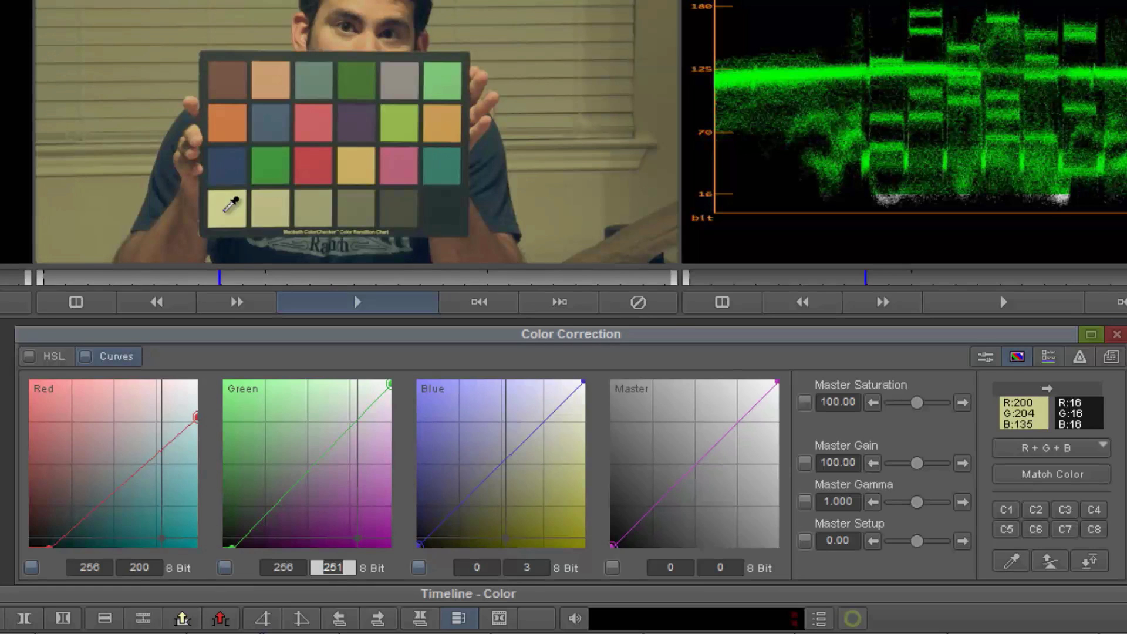
pyautogui.write('250')
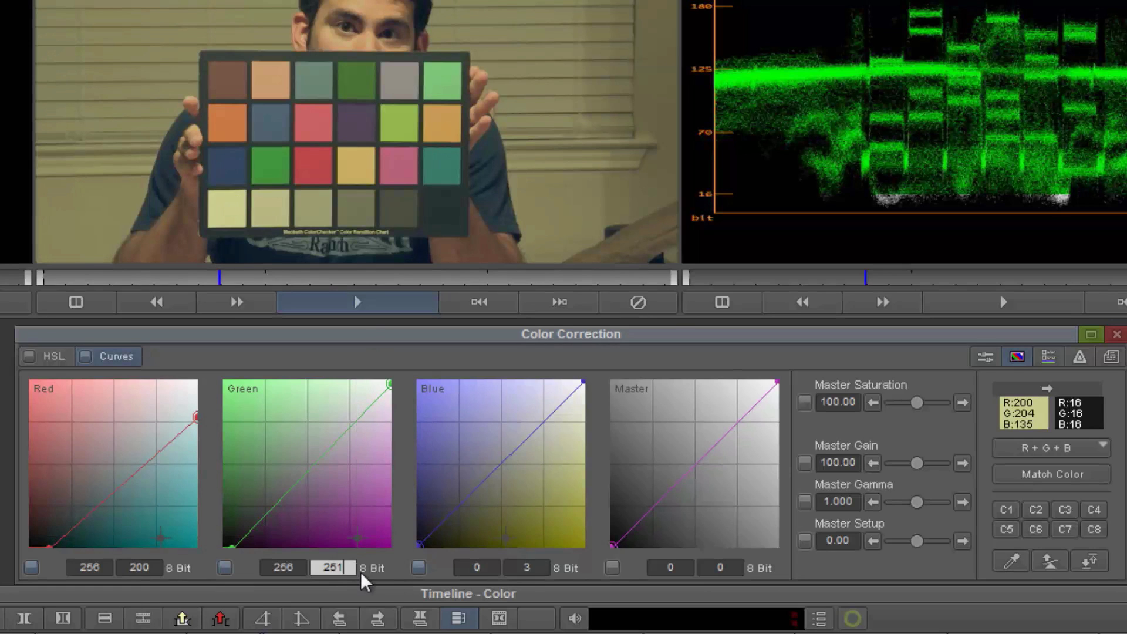
pyautogui.write('245')
pyautogui.moveTo(1024, 413); pyautogui.dragTo(235, 203)
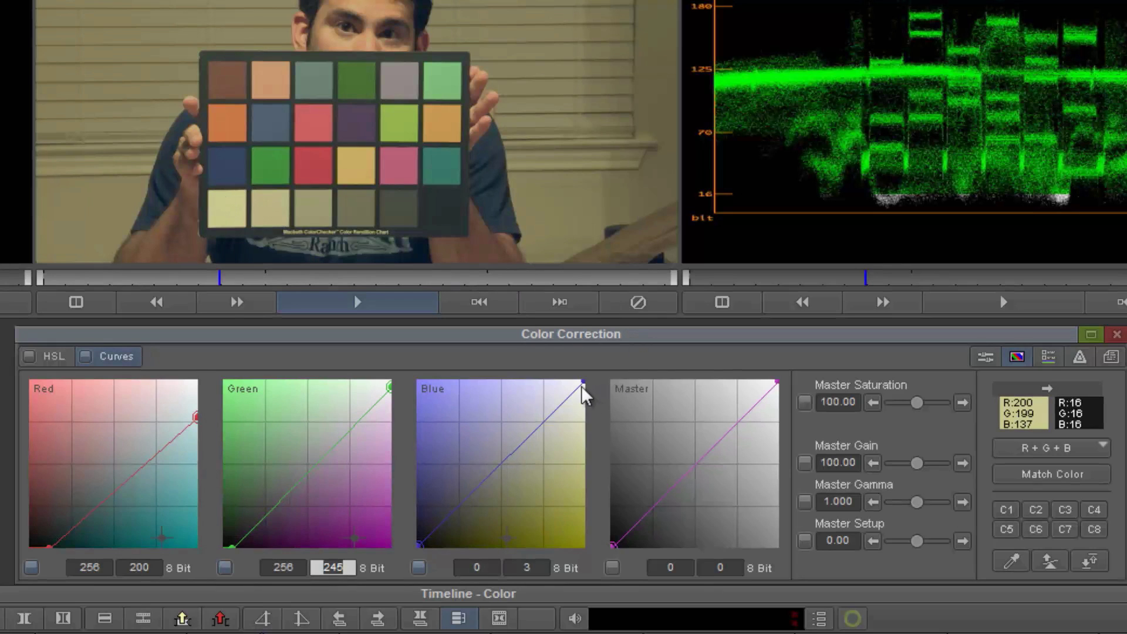
# Move the Blue curve's white point inward to an input of about 170 at full output, resampling the chart's white patch.
pyautogui.moveTo(584, 385); pyautogui.dragTo(540, 371)
pyautogui.moveTo(1022, 413); pyautogui.dragTo(226, 196)
pyautogui.moveTo(541, 387); pyautogui.dragTo(524, 379)
pyautogui.moveTo(1032, 405); pyautogui.dragTo(231, 203)
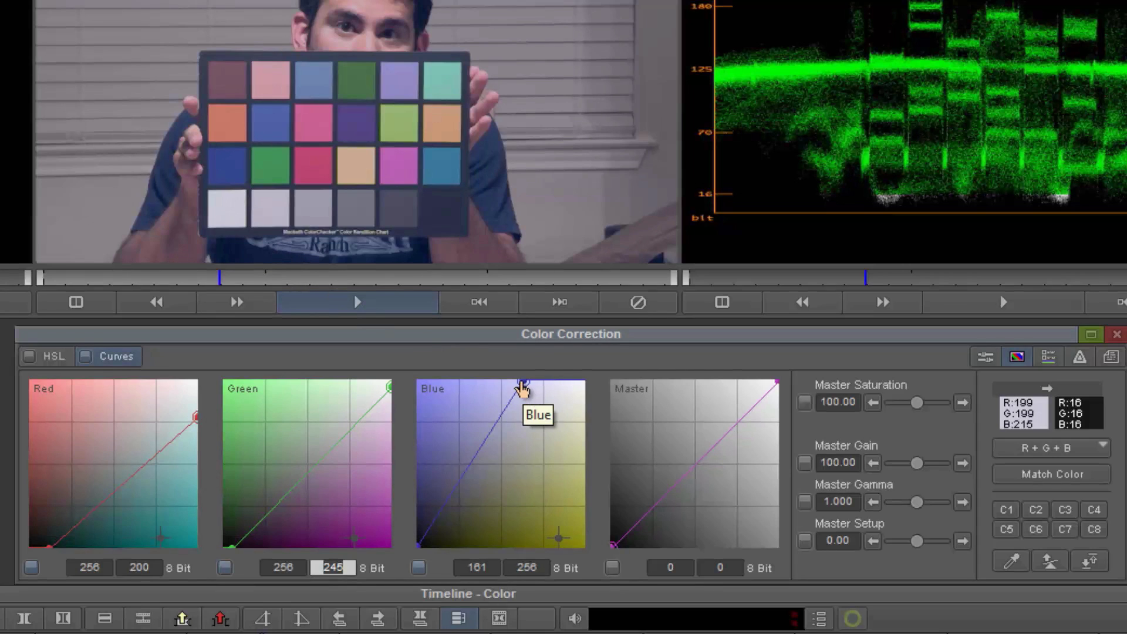
pyautogui.moveTo(522, 387); pyautogui.dragTo(529, 382)
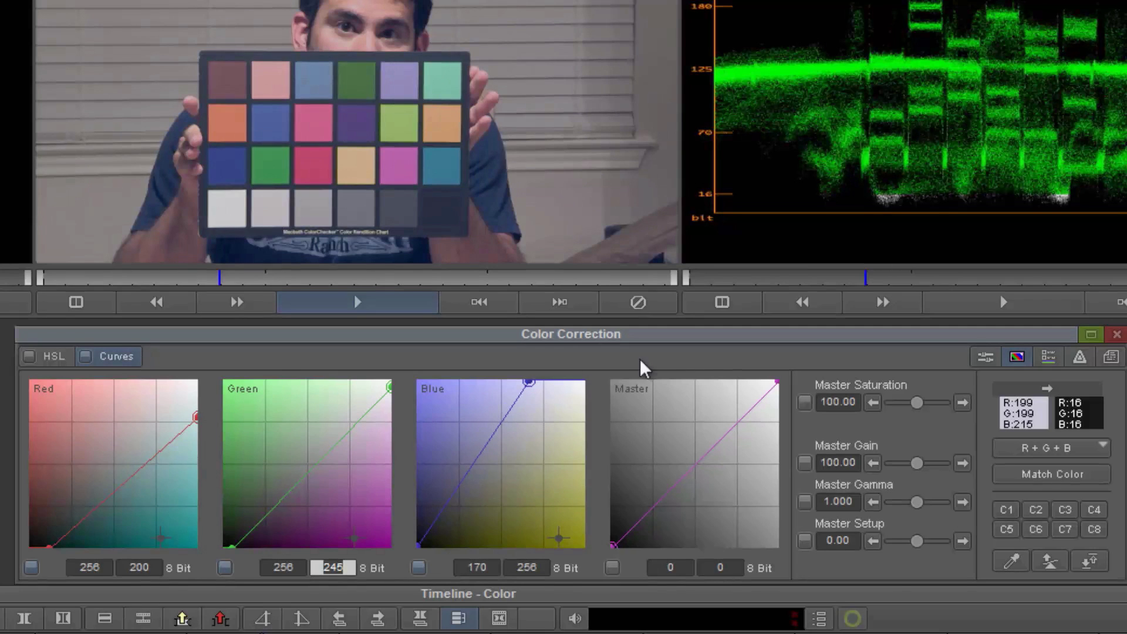
pyautogui.moveTo(440, 206); pyautogui.dragTo(228, 201)
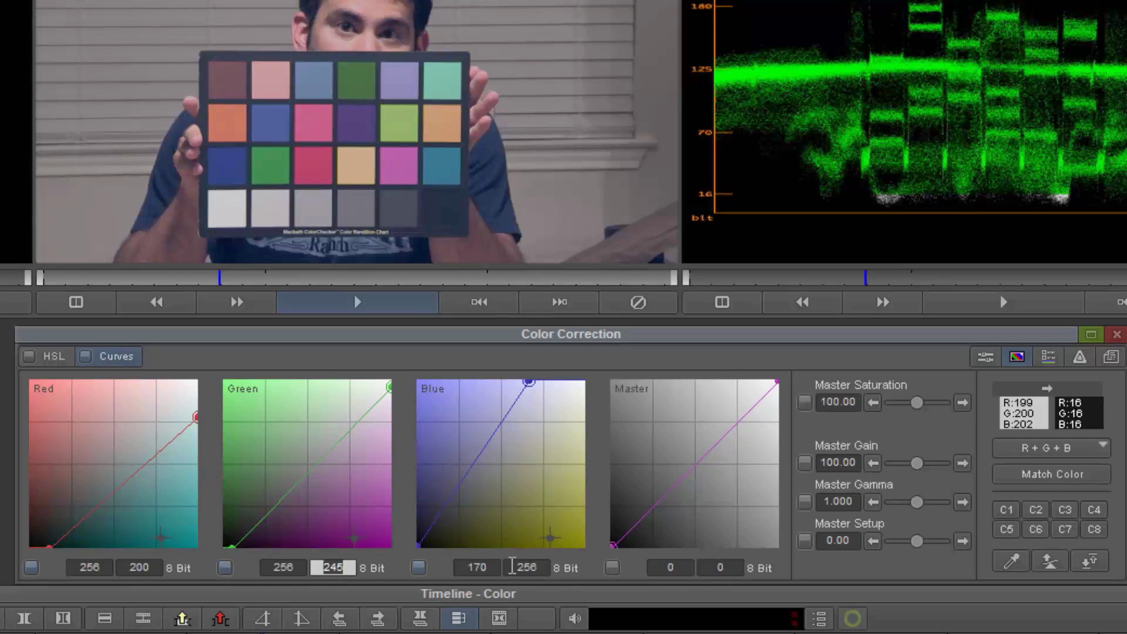
# Fine-tune the Blue curve's white point to an input of 173 and resample the chart's white patch.
pyautogui.click(496, 567)
pyautogui.write('171')
pyautogui.press('Return')
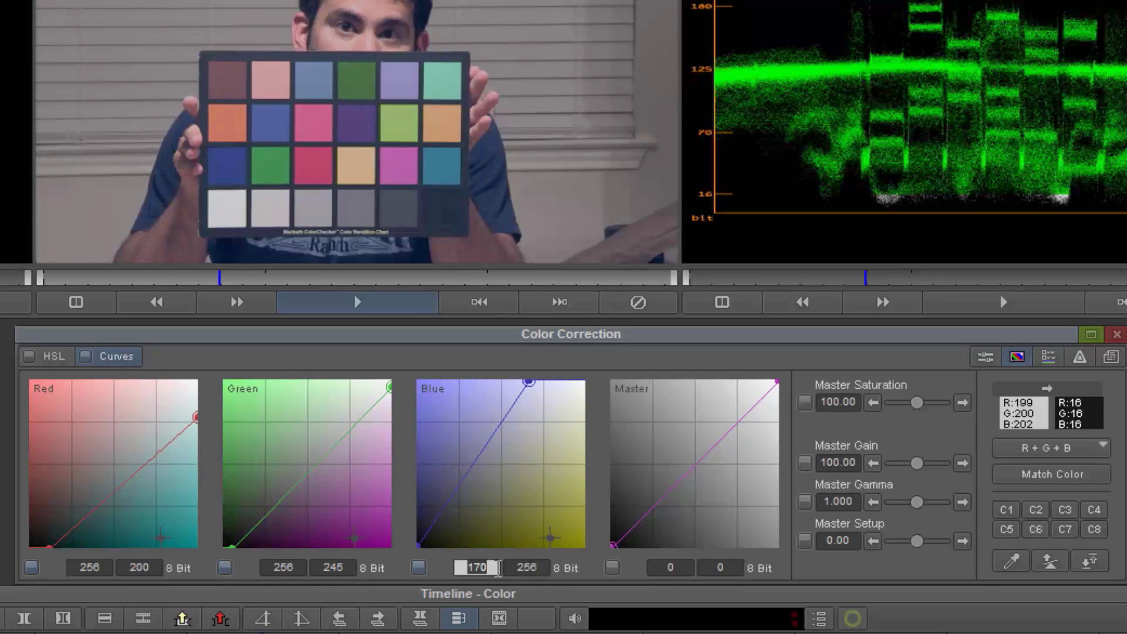
pyautogui.write('173')
pyautogui.press('Return')
pyautogui.moveTo(1028, 406); pyautogui.dragTo(238, 203)
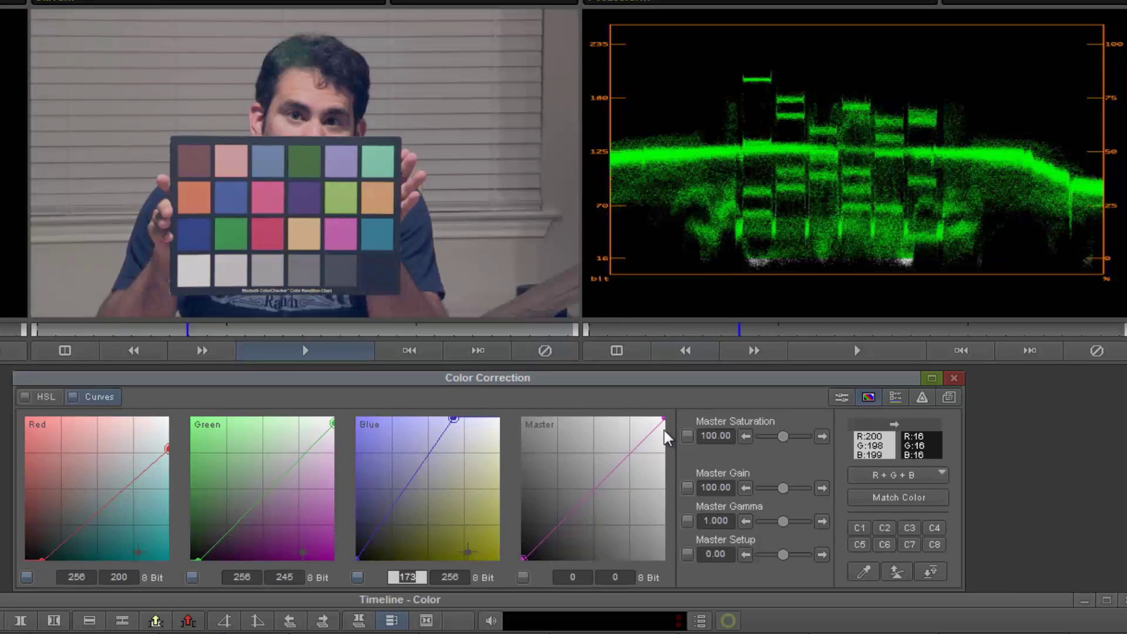
# On the Master curve, set the white point's input to 218 and the black point's input to 5.
pyautogui.moveTo(663, 419); pyautogui.dragTo(650, 418)
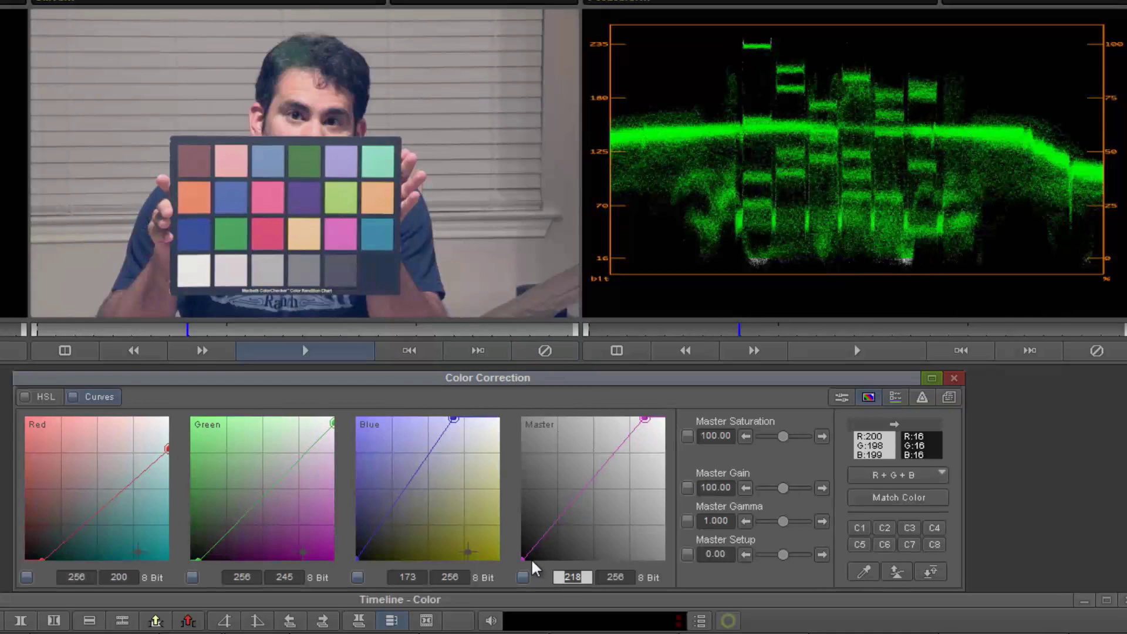
pyautogui.moveTo(523, 559); pyautogui.dragTo(524, 560)
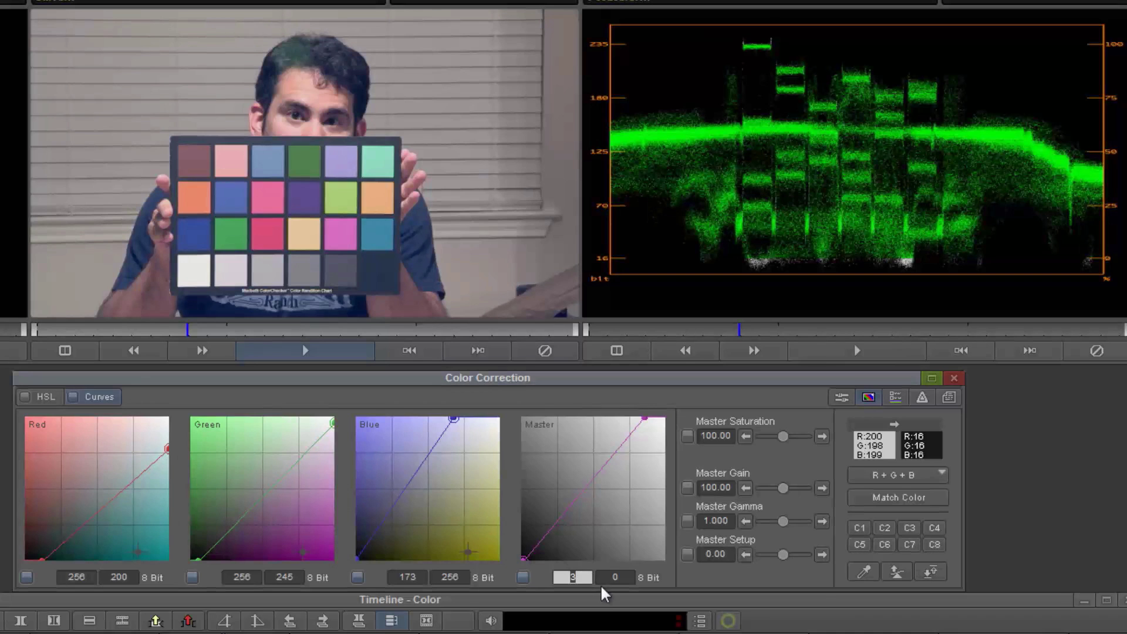
pyautogui.write('7')
pyautogui.write('8')
pyautogui.write('5')
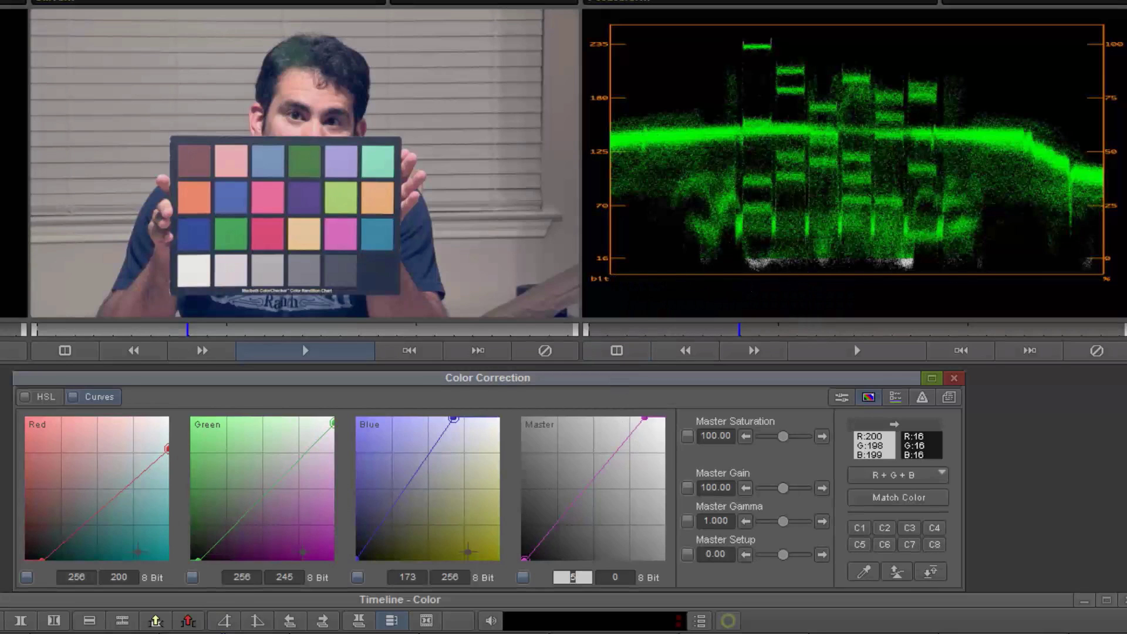
pyautogui.press('Return')
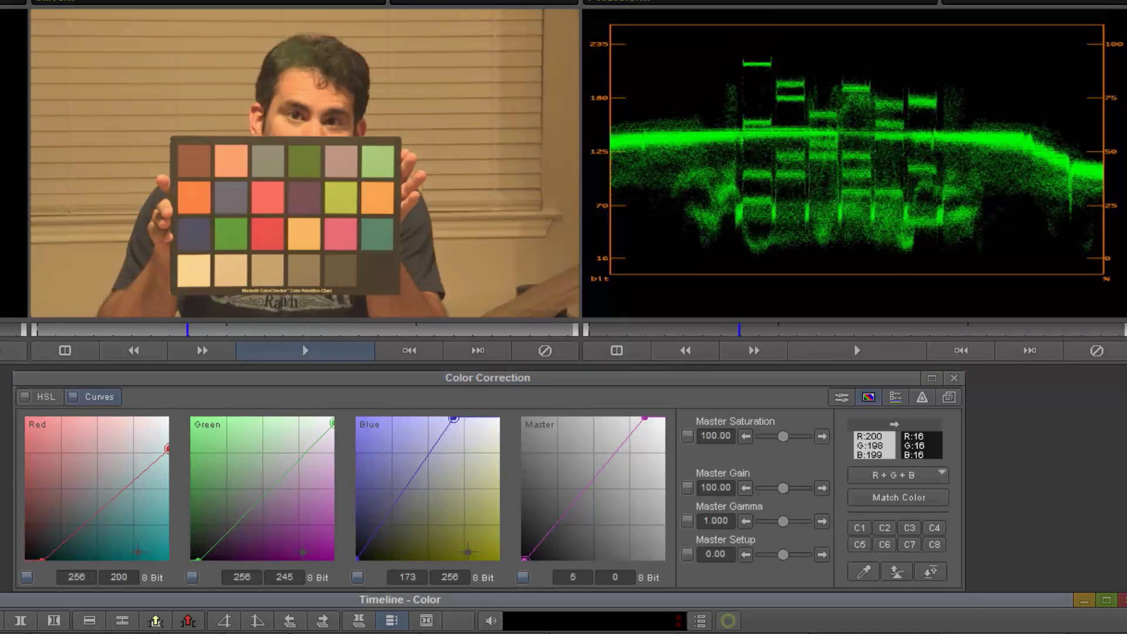